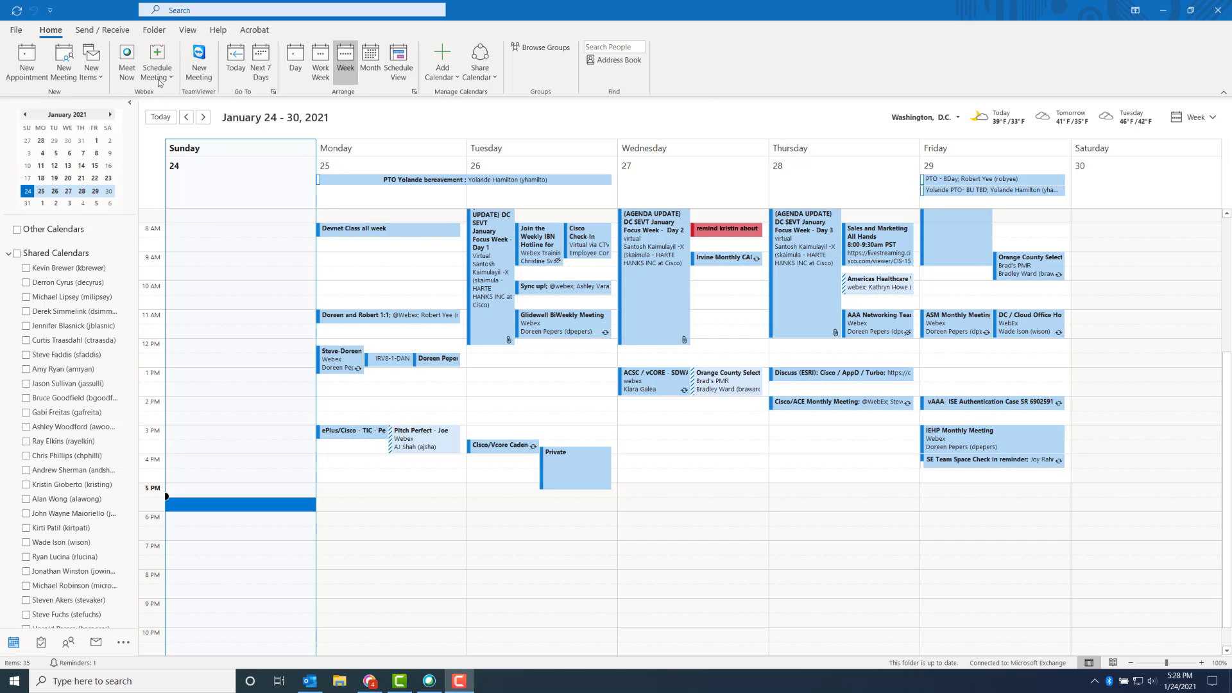
# - Create a new meeting request and add the room IRV8-1-DANA POINT (4) Webex Board (Public) as its location
pyautogui.click(58, 75)
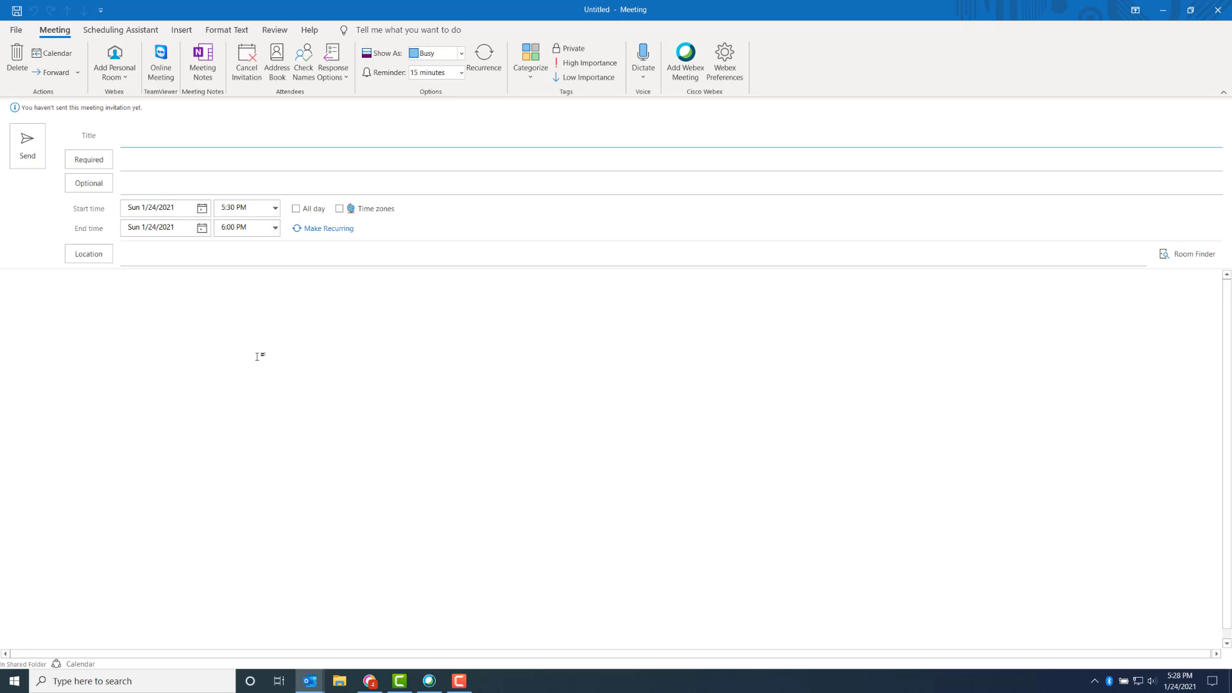
pyautogui.click(139, 250)
pyautogui.click(88, 255)
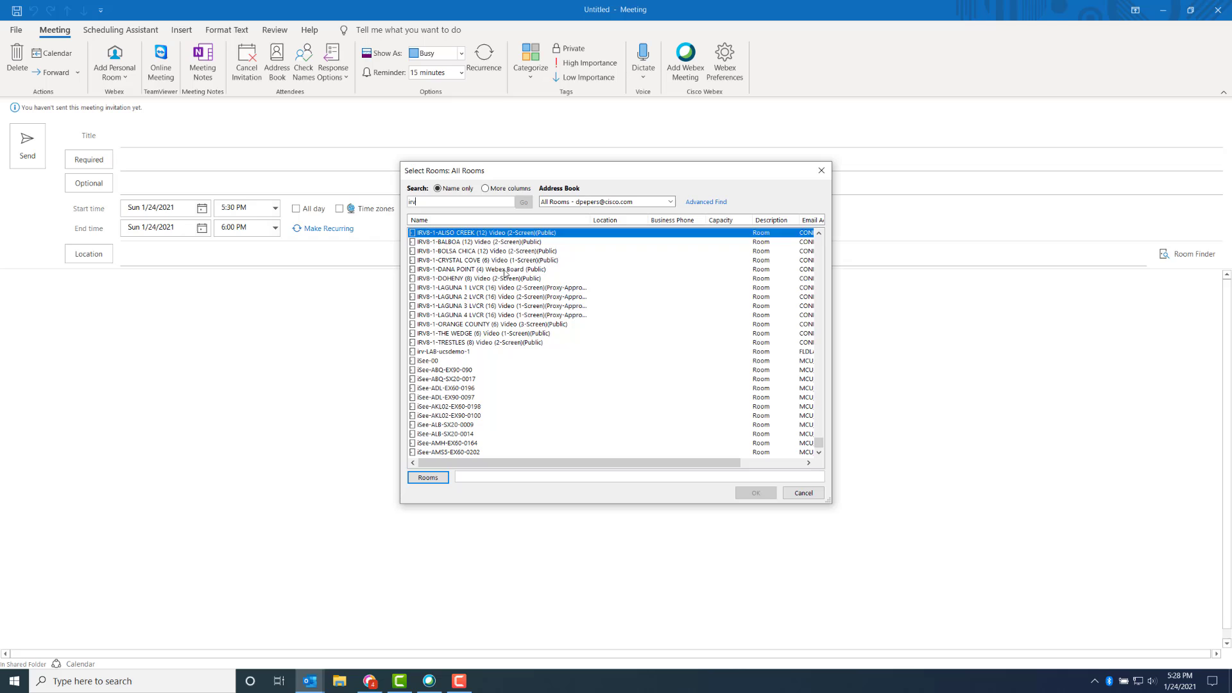
pyautogui.click(506, 274)
pyautogui.click(428, 477)
pyautogui.click(755, 494)
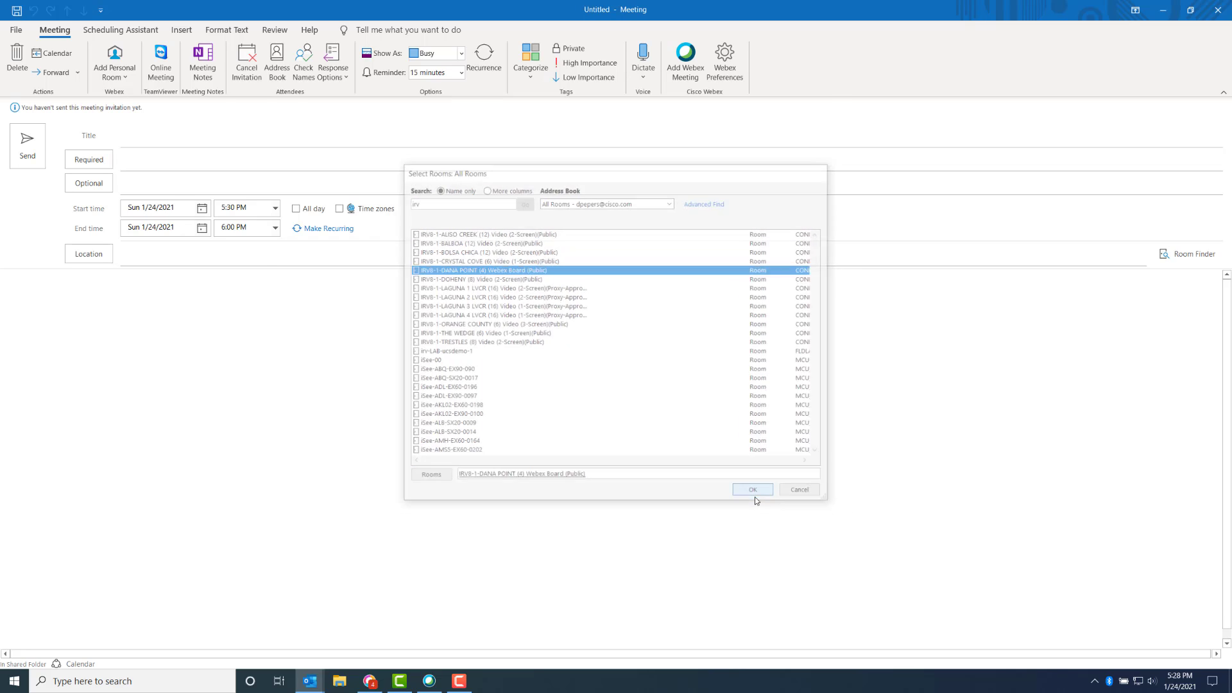
# - Set the meeting's start to Monday 1/25/2021 at 12:30 PM
pyautogui.click(201, 209)
pyautogui.click(130, 300)
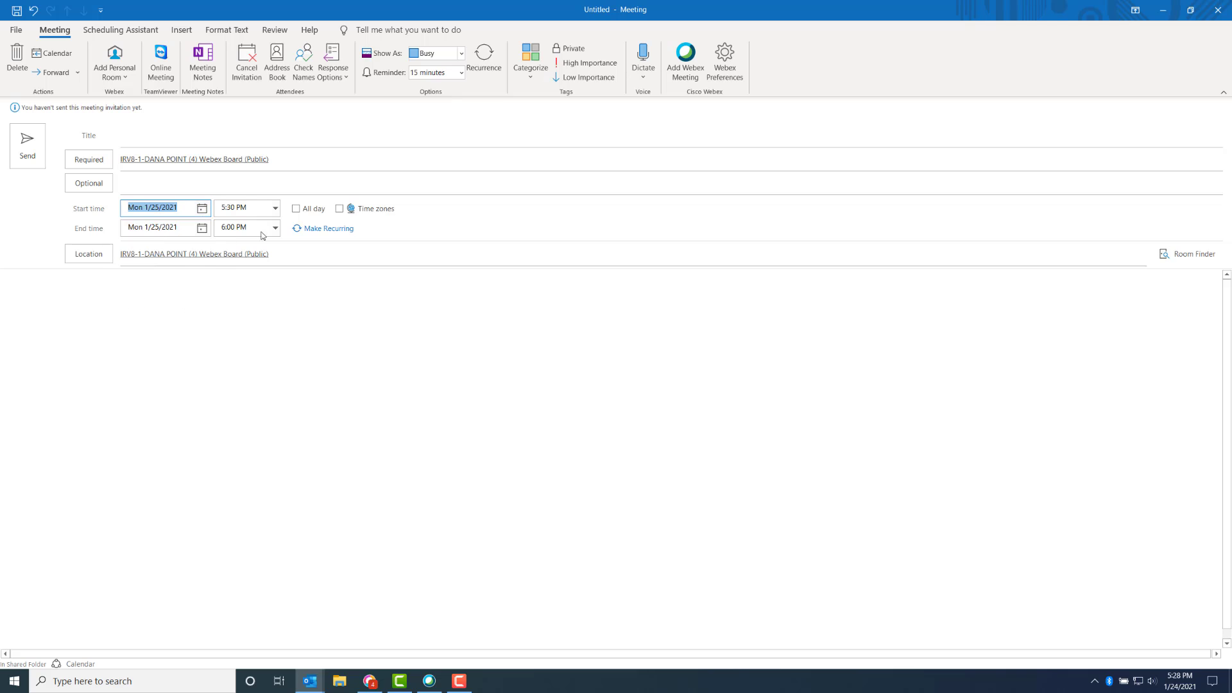
pyautogui.click(276, 208)
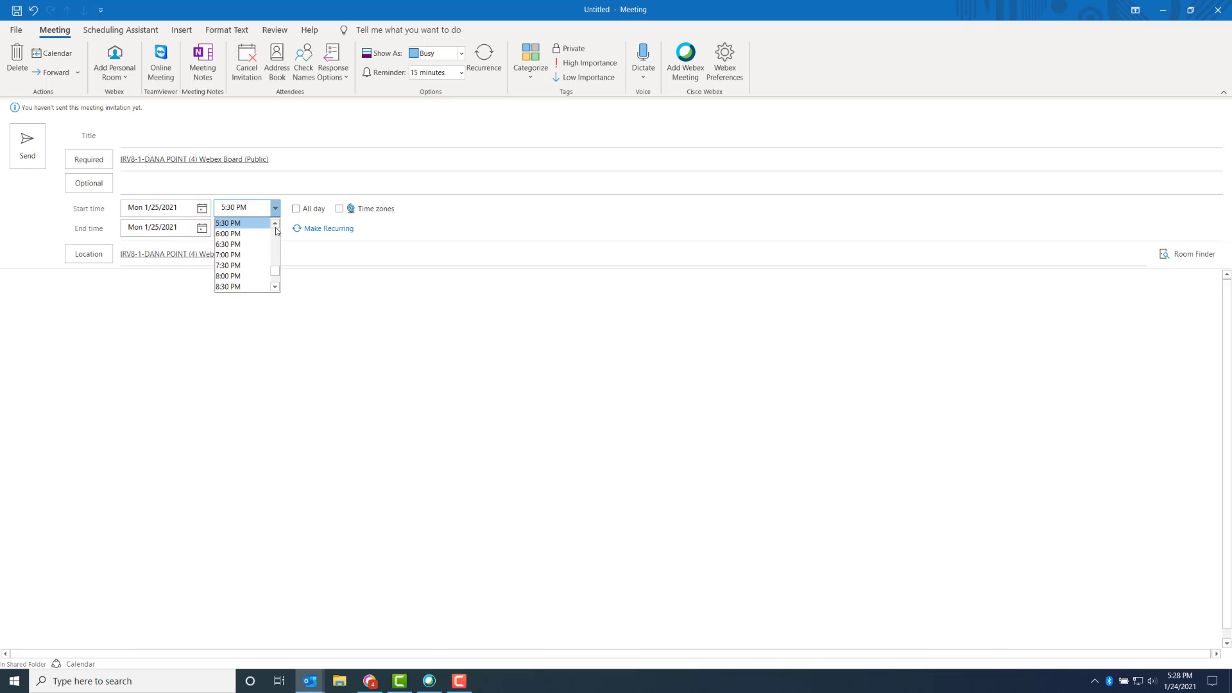
pyautogui.click(275, 224)
pyautogui.click(275, 224)
pyautogui.click(275, 224)
pyautogui.click(275, 224)
pyautogui.click(274, 224)
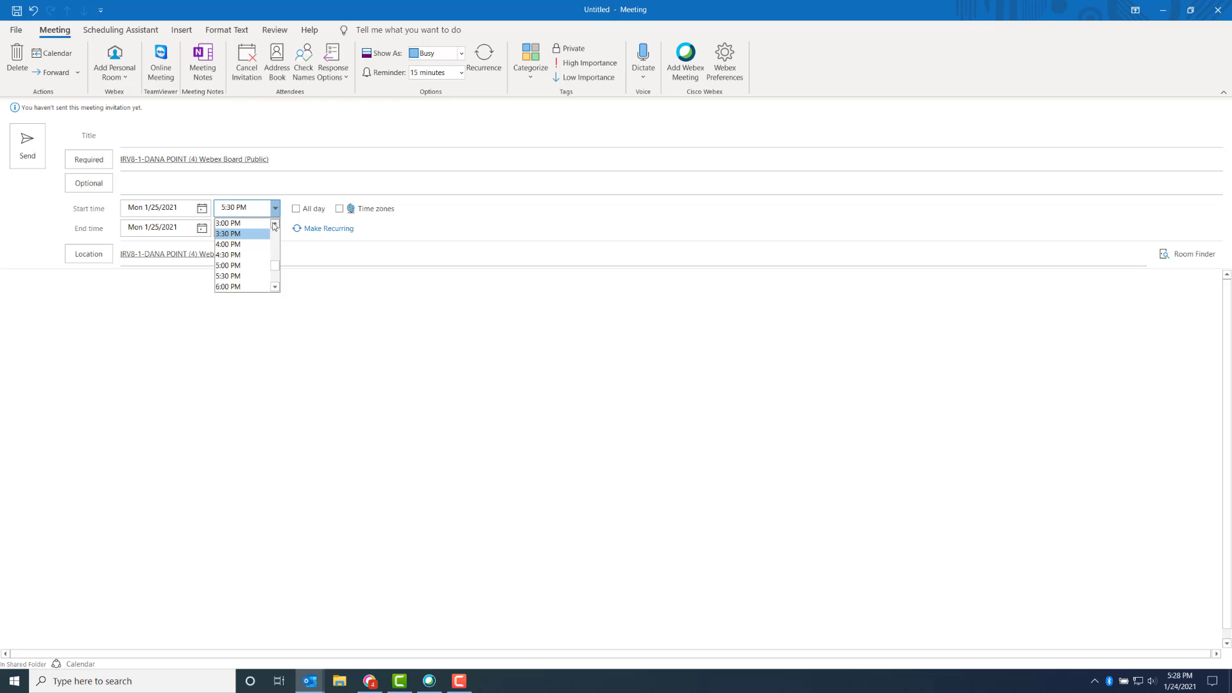
pyautogui.click(274, 224)
pyautogui.click(275, 224)
pyautogui.click(275, 224)
pyautogui.click(275, 224)
pyautogui.click(239, 276)
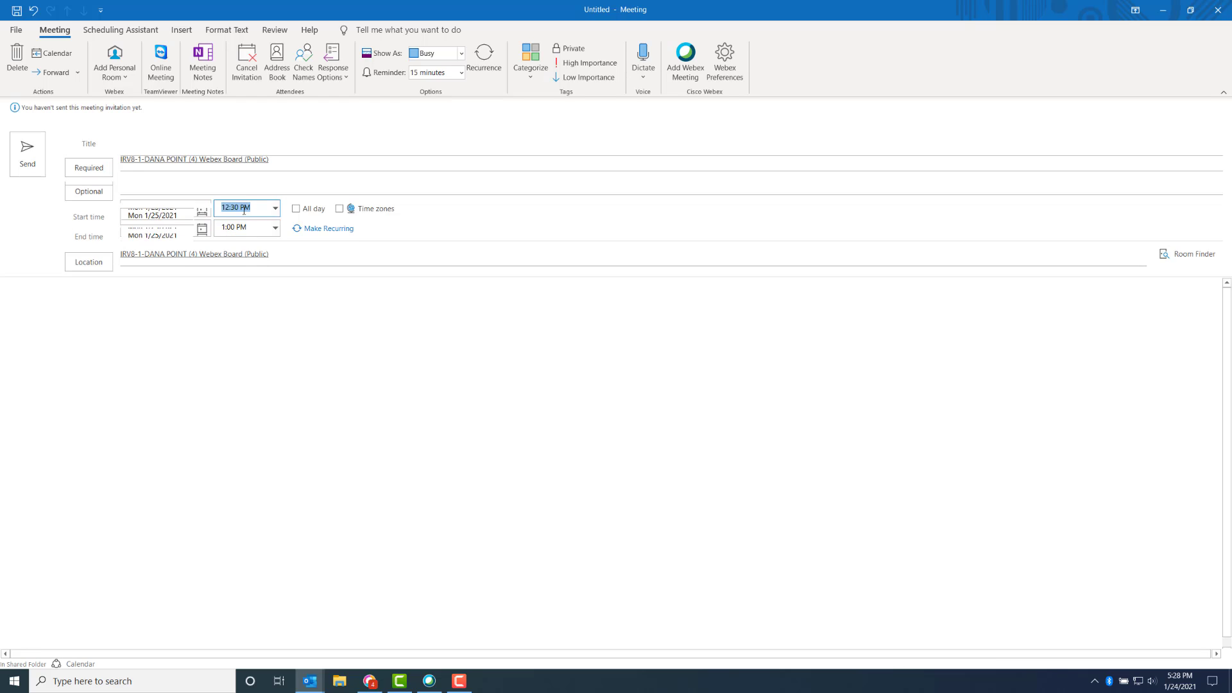
# - Change the meeting's start time to 12:50 PM
pyautogui.click(235, 216)
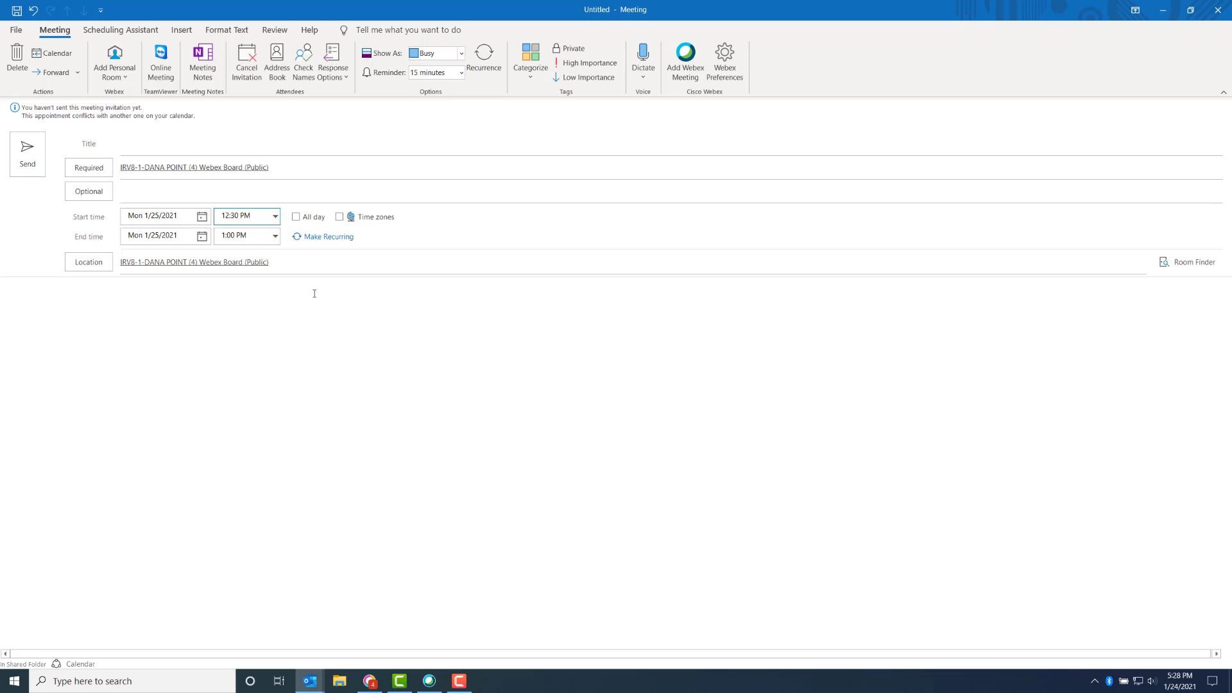
pyautogui.press('BackSpace')
pyautogui.write('5')
pyautogui.click(245, 236)
# - Add a Webex meeting to the invitation and send it without a subject
pyautogui.click(677, 71)
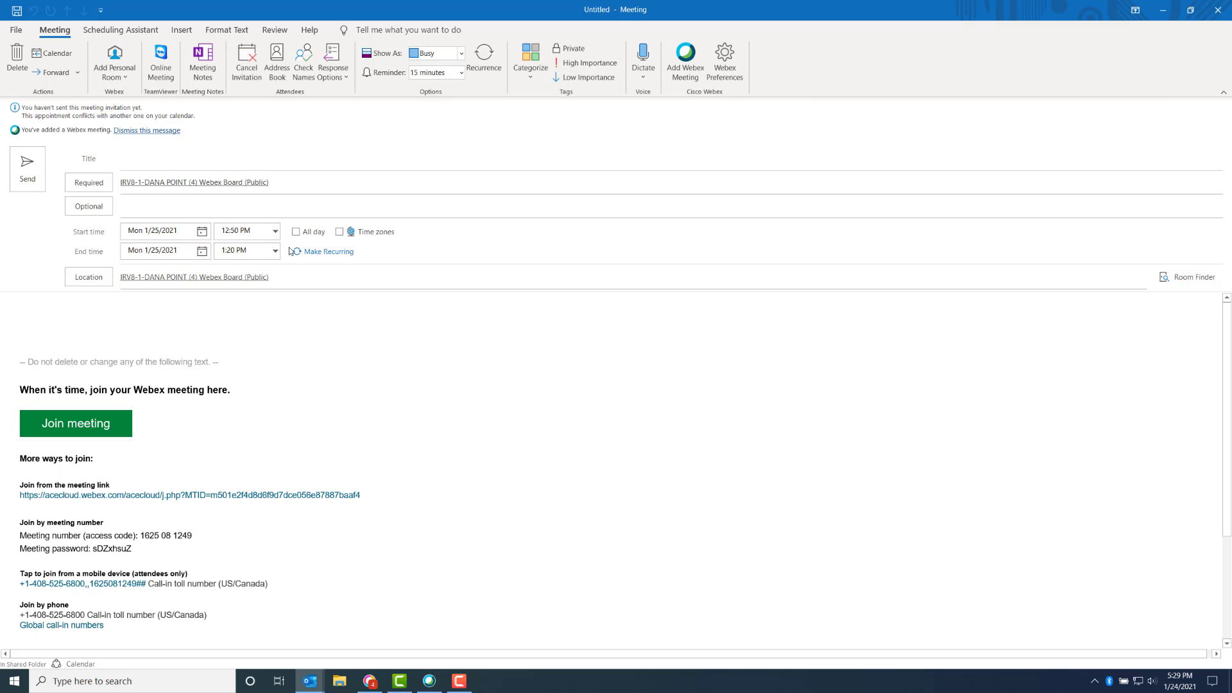
pyautogui.click(22, 165)
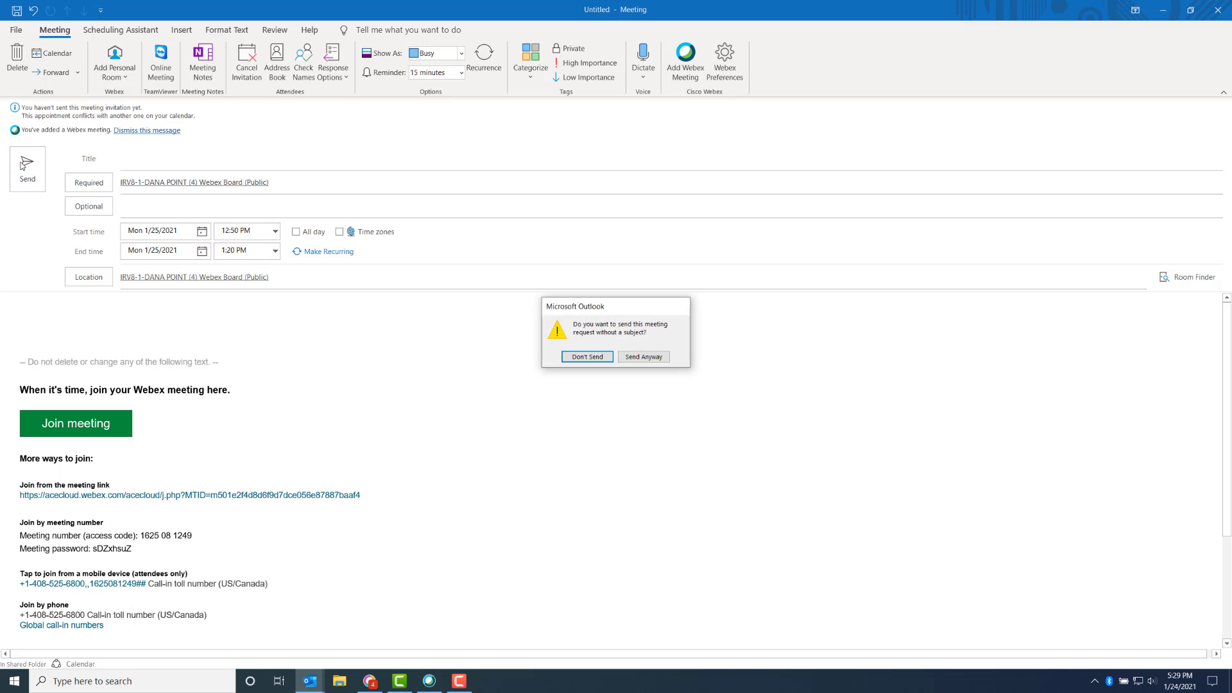
pyautogui.click(640, 357)
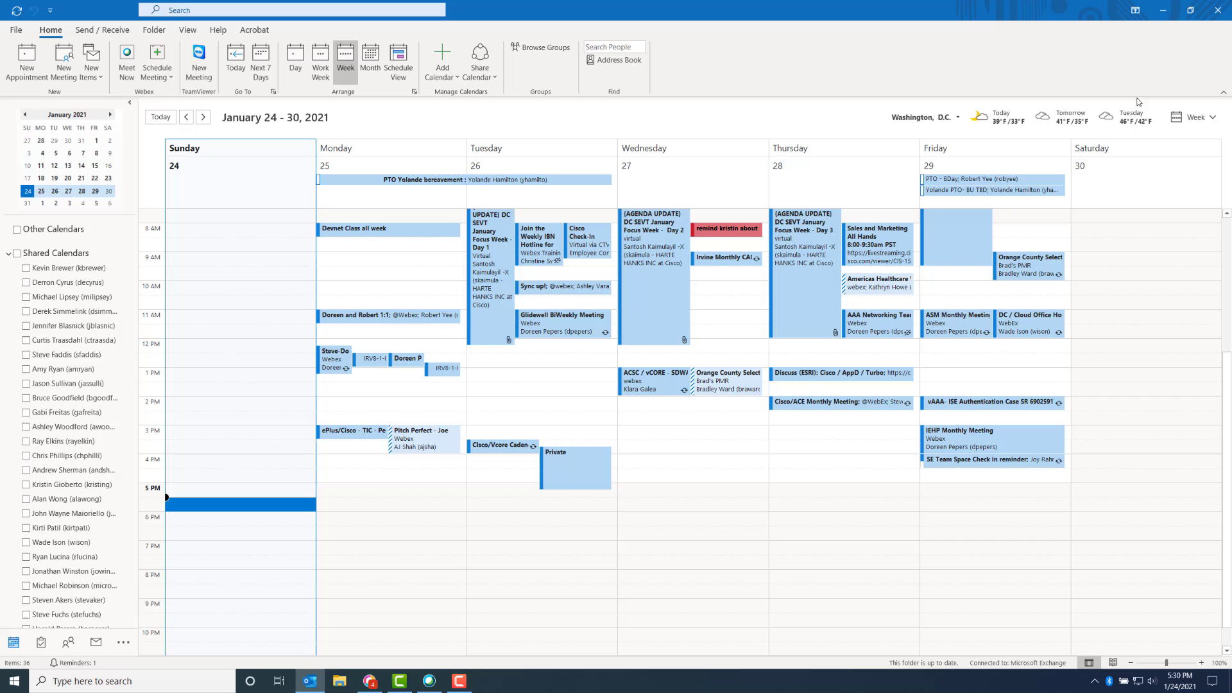
# - Minimize the calendar, switch to the Cisco Webex Meetings app and schedule a new meeting from there
pyautogui.click(1166, 10)
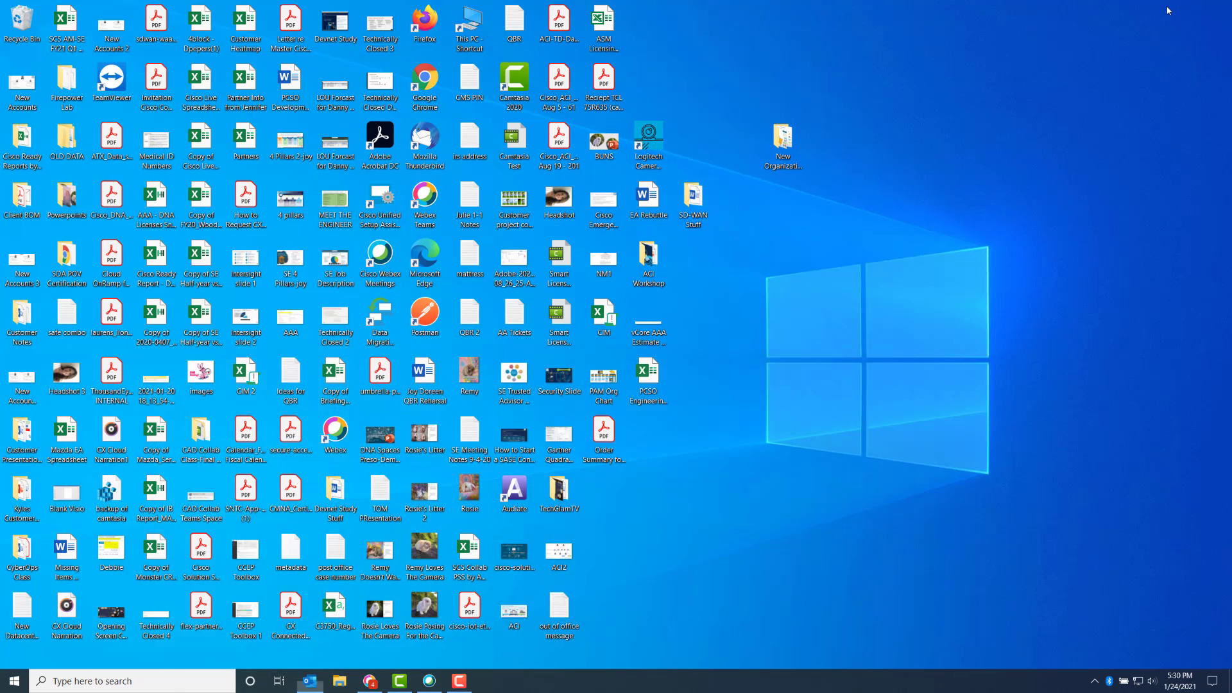
pyautogui.click(430, 680)
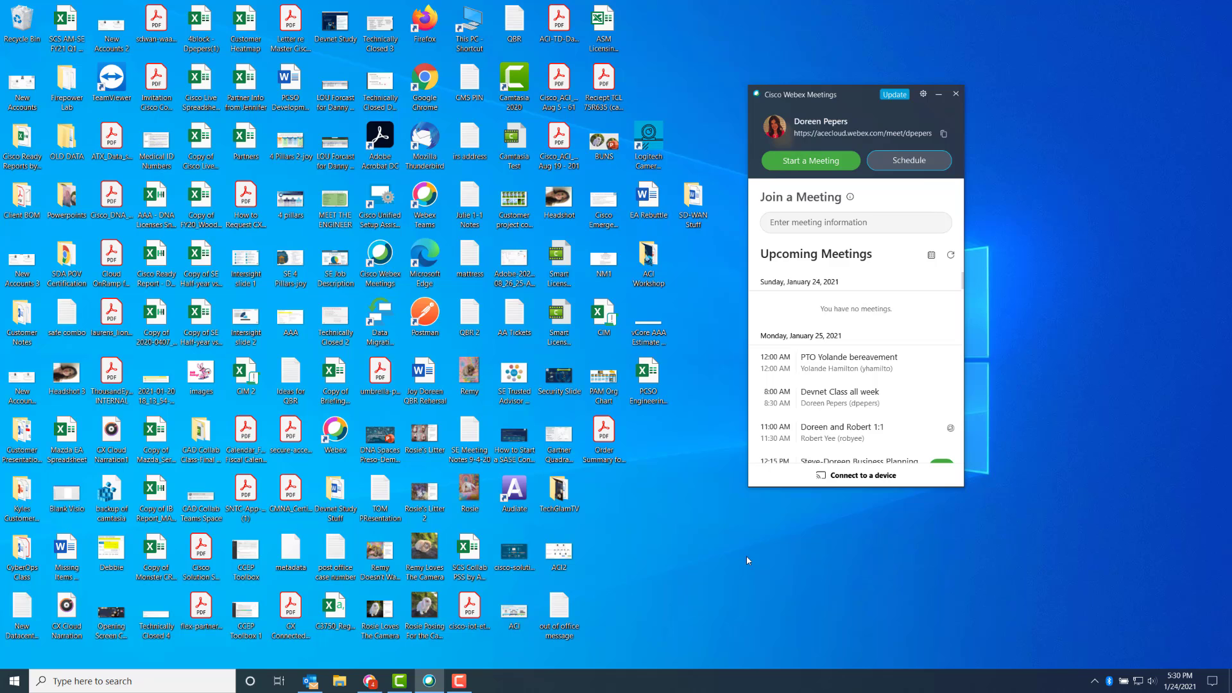
pyautogui.click(901, 162)
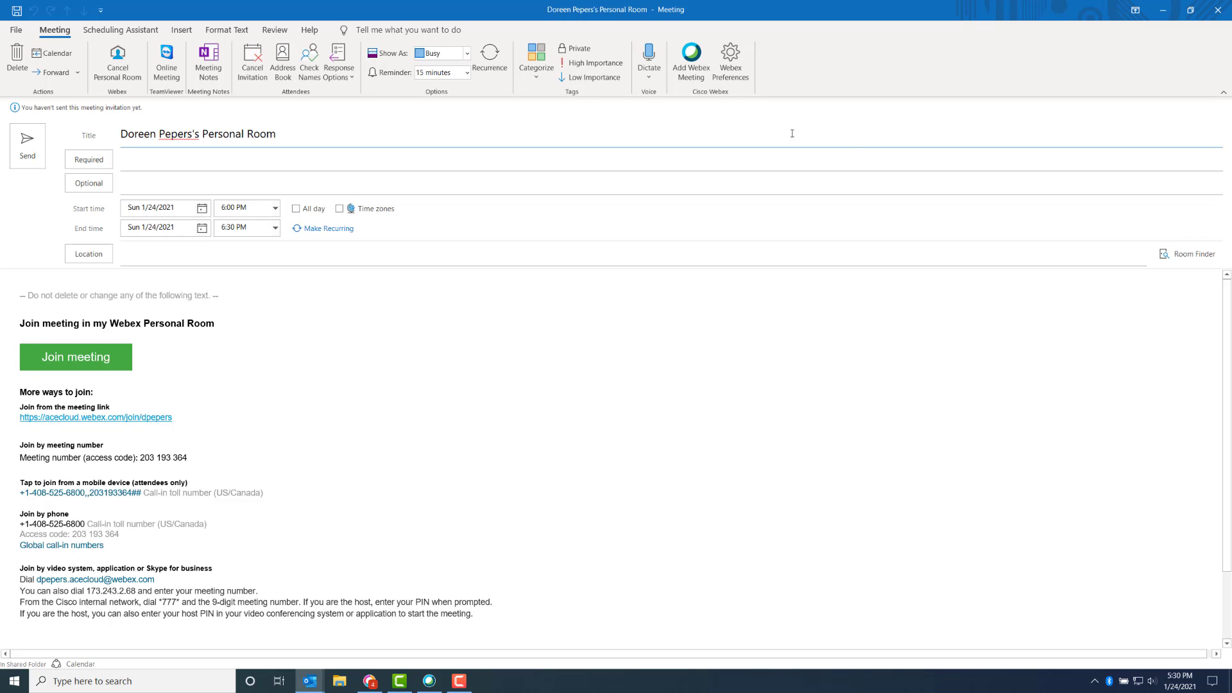
# - Add the room IRV8-1-DANA POINT (4) Webex Board (Public) as the location of the personal room meeting
pyautogui.click(86, 259)
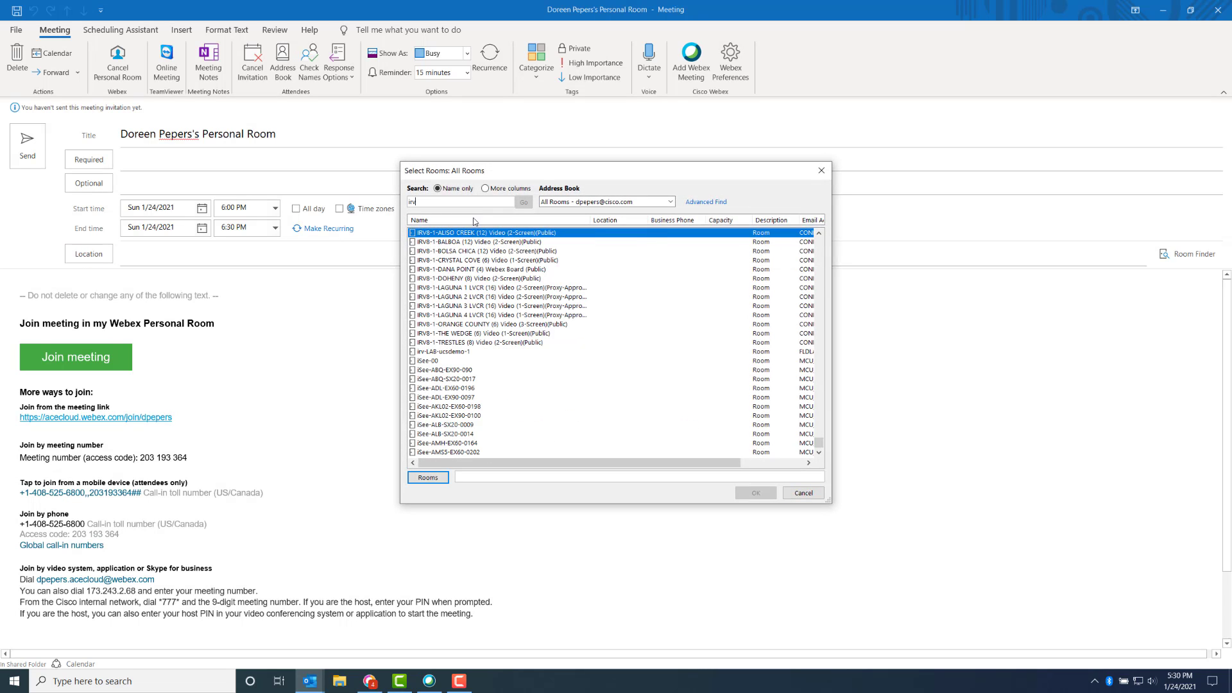
pyautogui.click(491, 269)
pyautogui.click(440, 475)
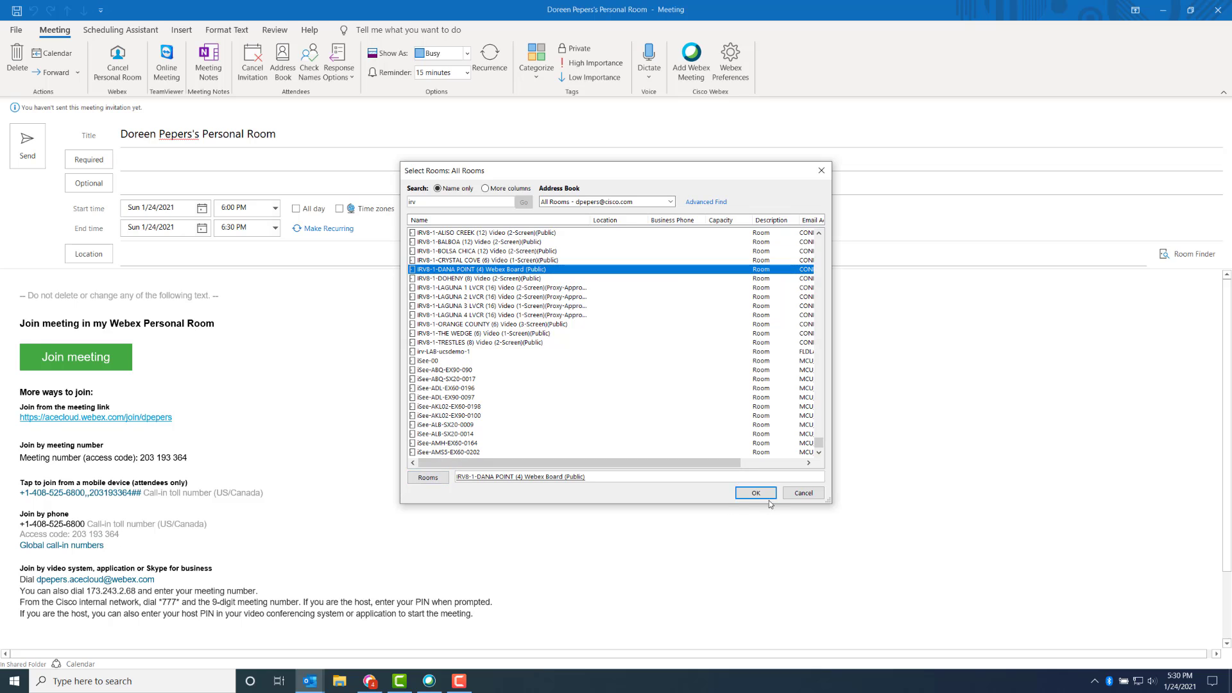
pyautogui.click(757, 493)
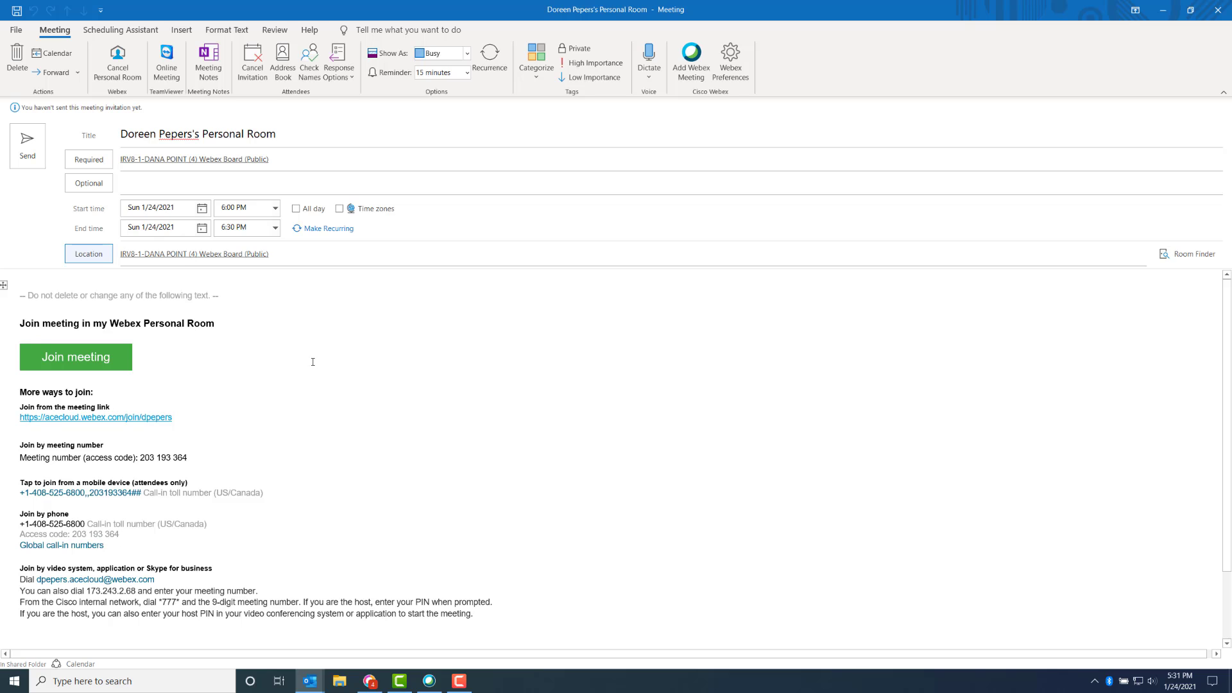
# - Close the personal room meeting request without sending it
pyautogui.click(1218, 10)
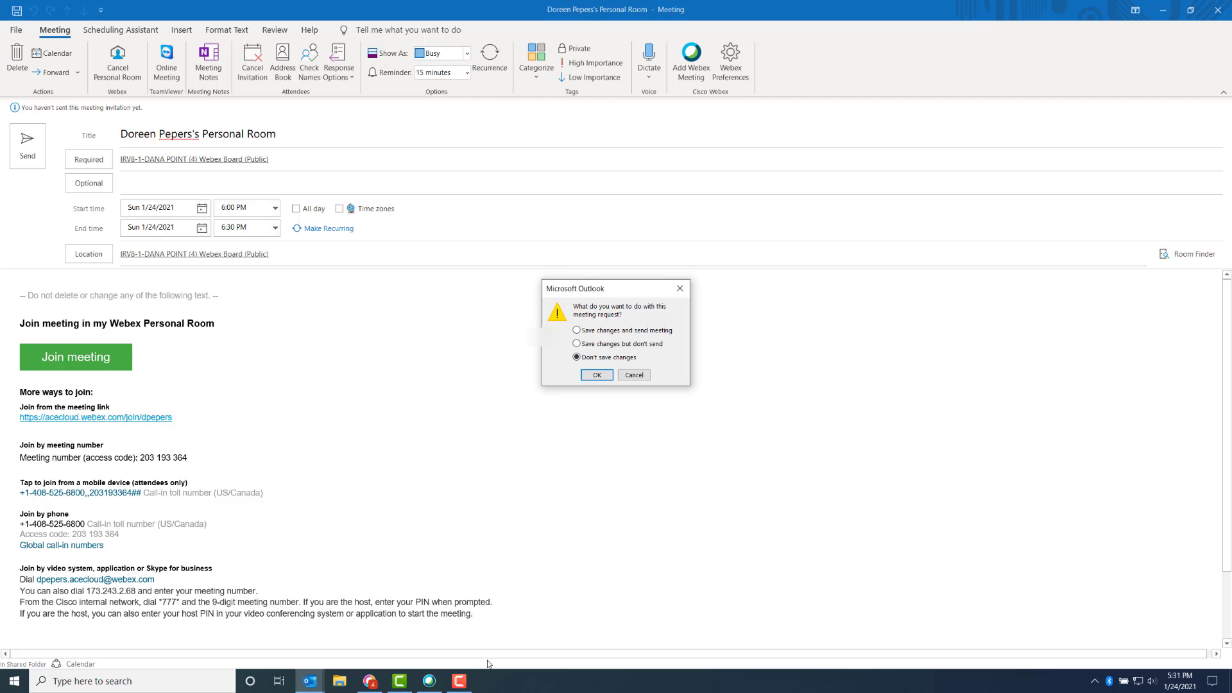